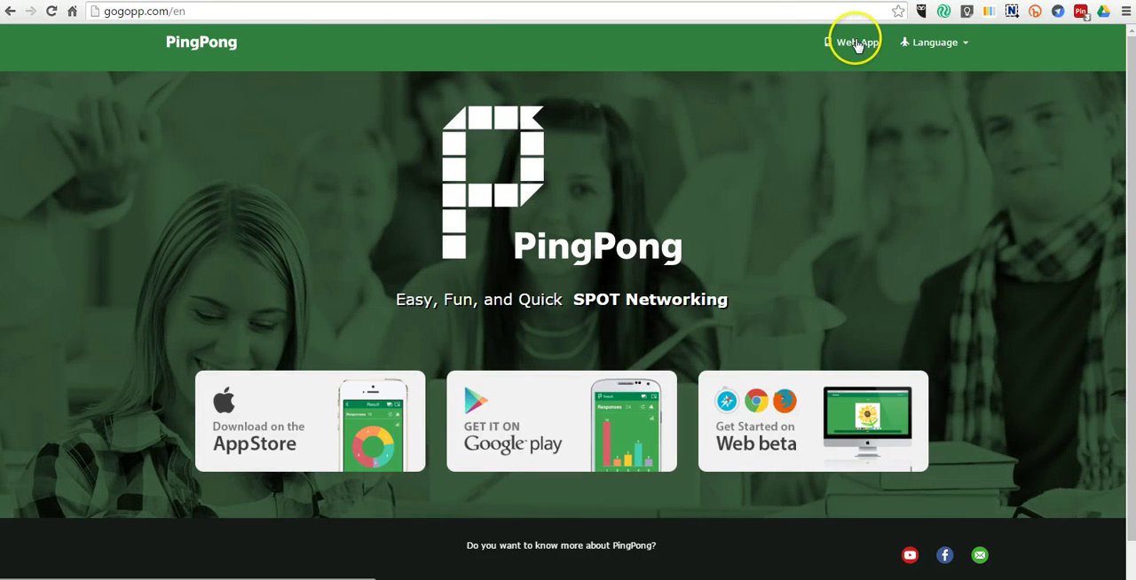
Start a PingPong host session from the web app and select the room code text.
click(852, 42)
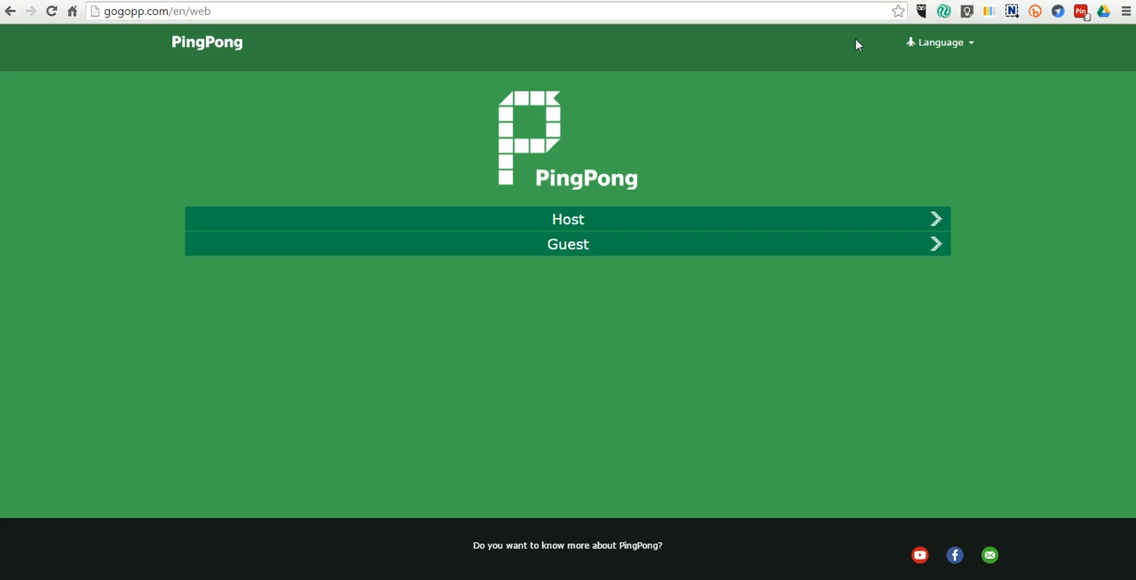
click(568, 219)
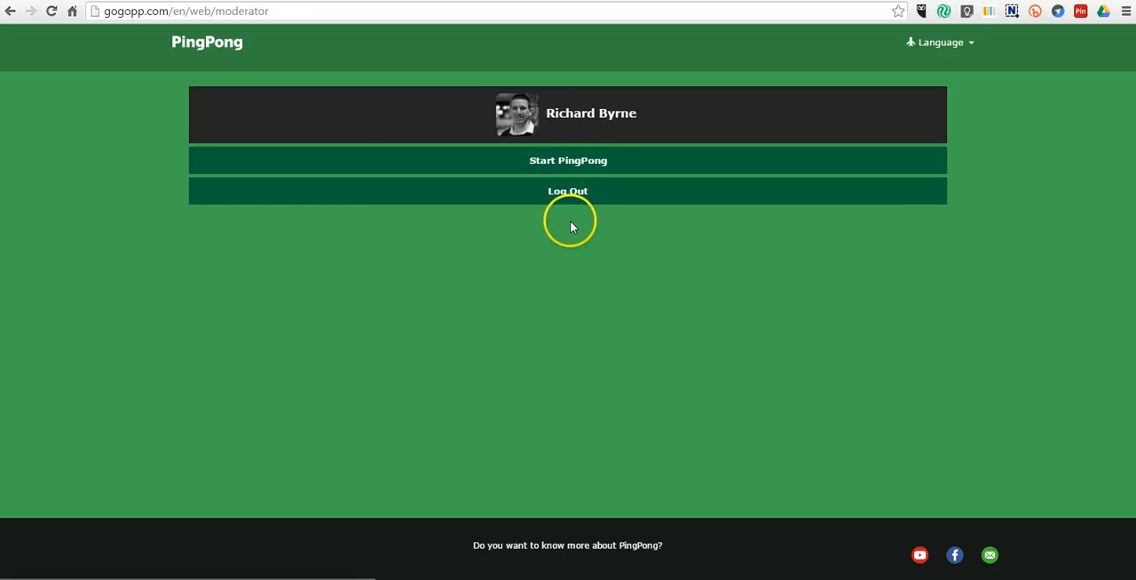
click(583, 161)
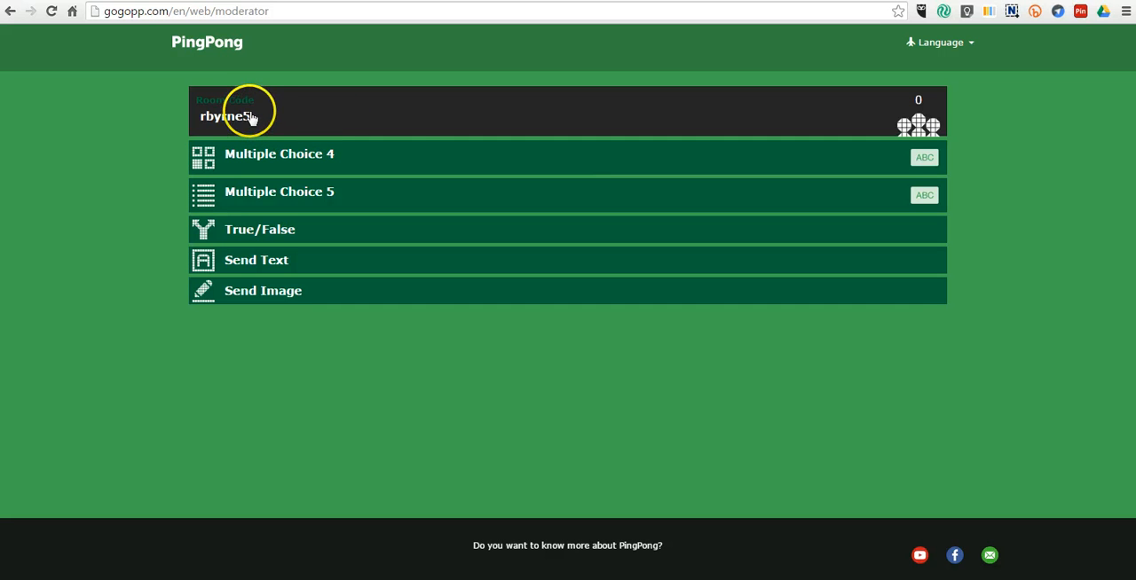
drag(255, 117, 201, 116)
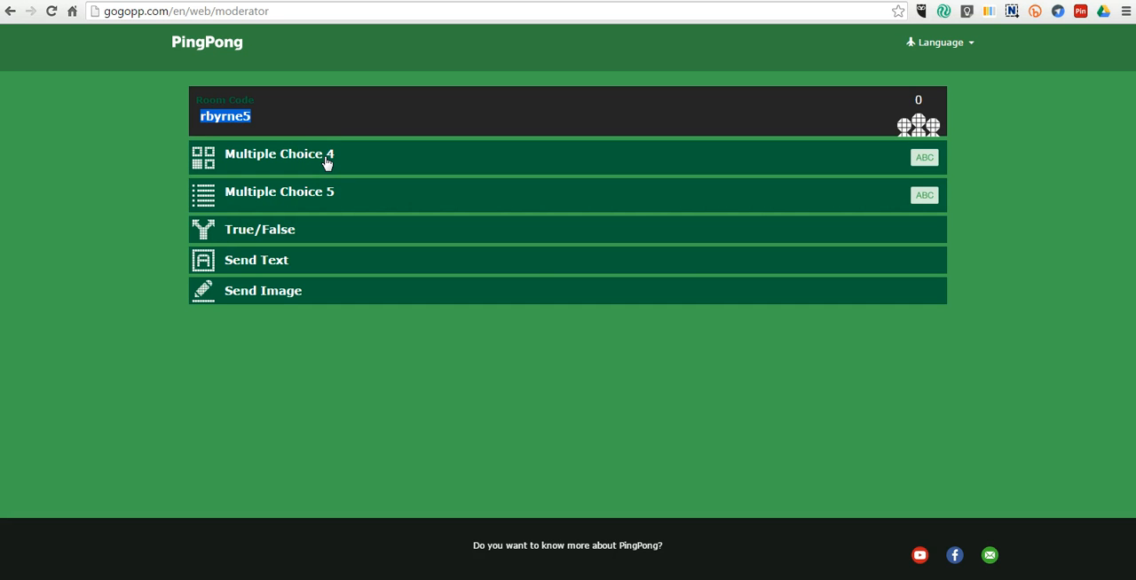
Send a Multiple Choice 4 question to the room and bring up the other browser window.
click(327, 158)
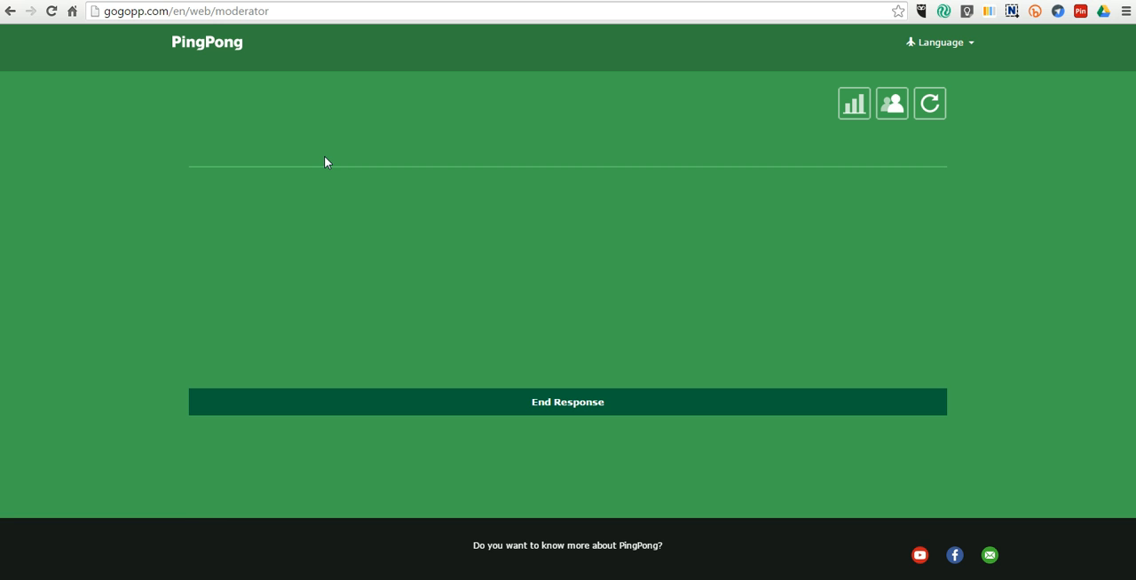
click(246, 362)
click(317, 489)
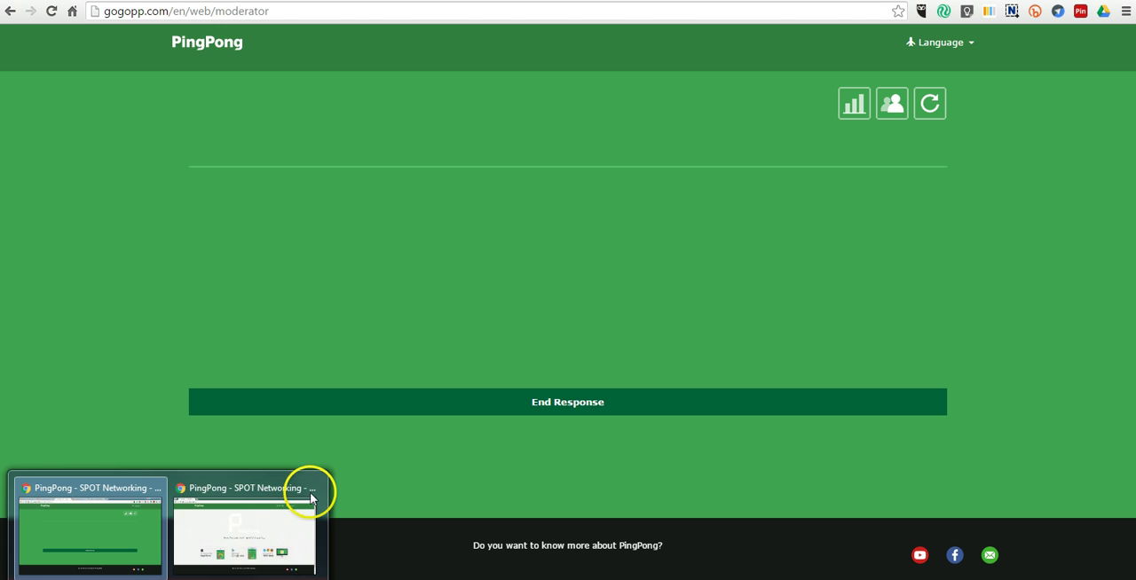
Join the room as a guest in the second window with the room code and a name.
click(257, 528)
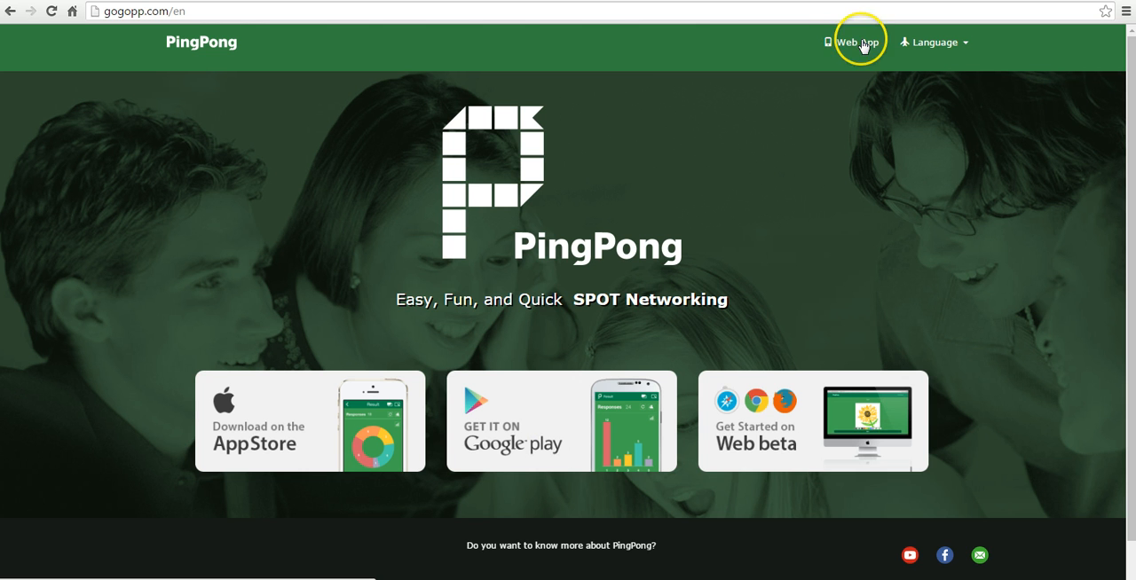
click(861, 43)
click(578, 251)
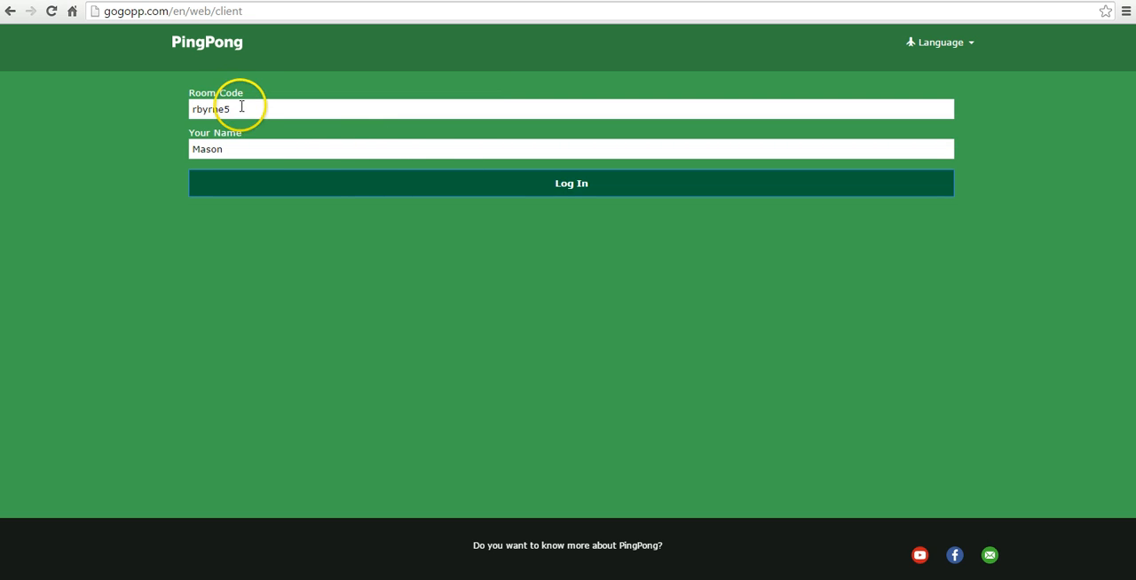
click(241, 108)
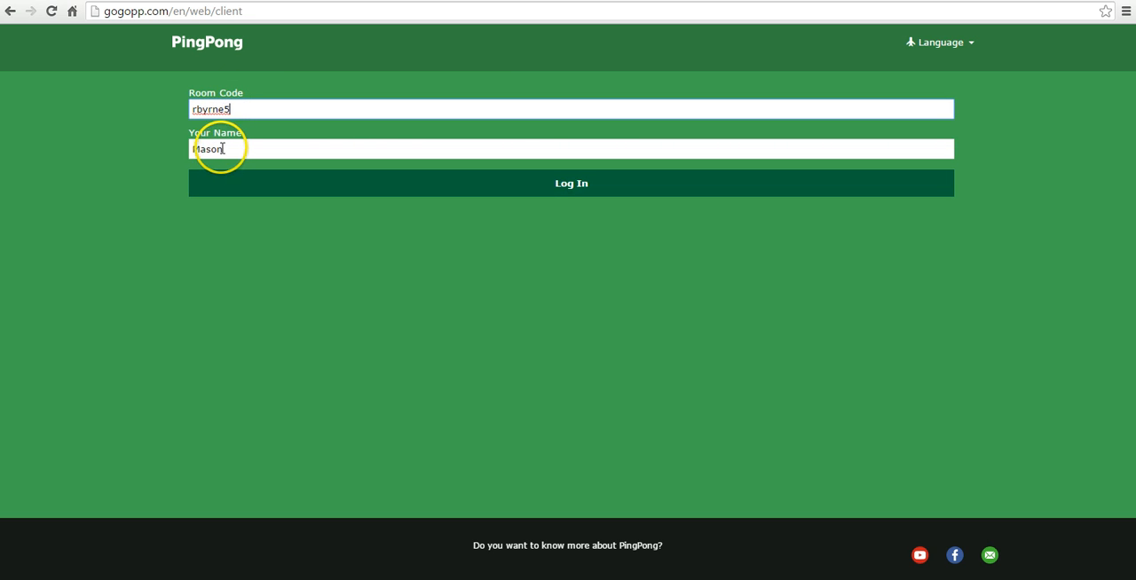
click(562, 185)
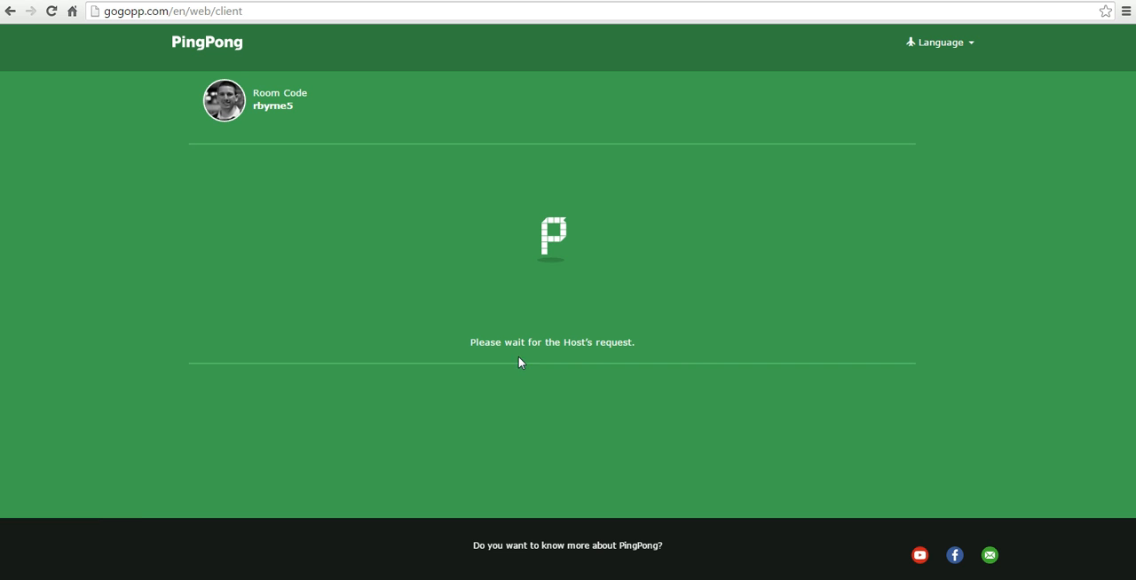
Re-request the poll response from the host window and confirm.
click(106, 539)
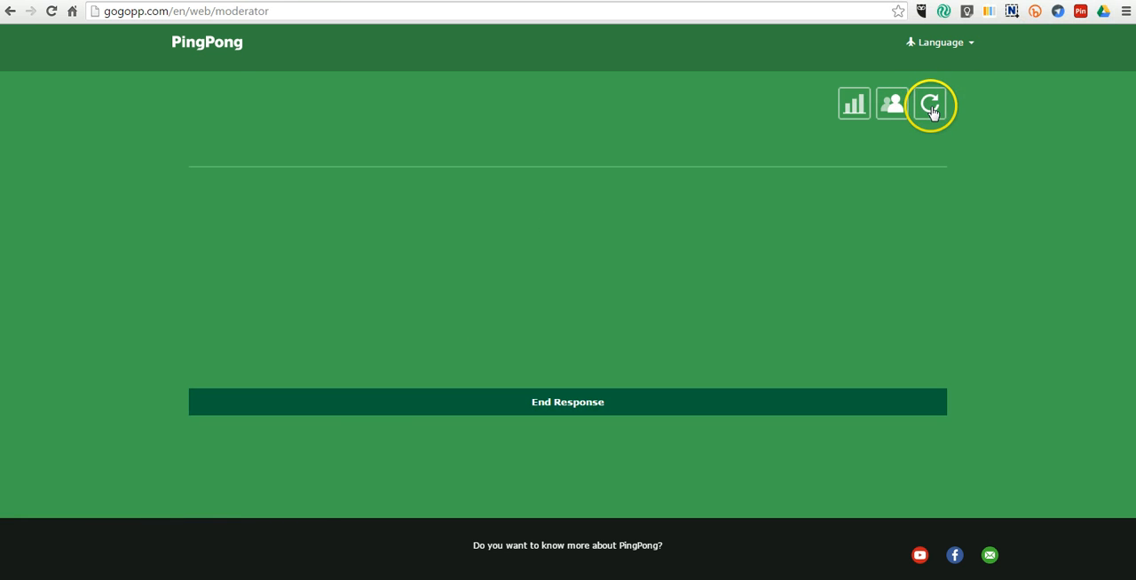
click(931, 107)
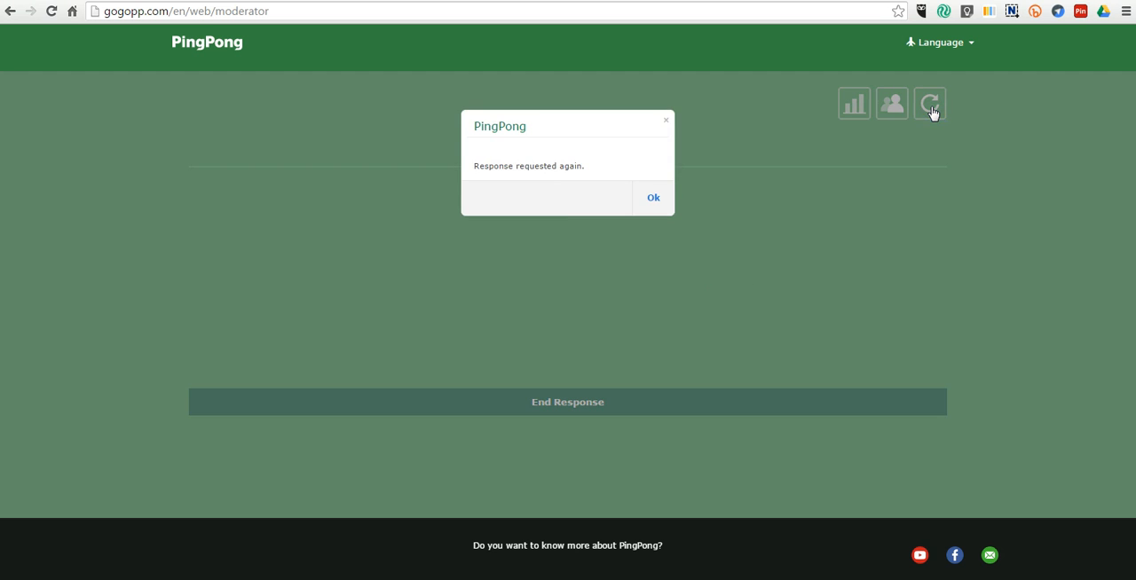
click(653, 197)
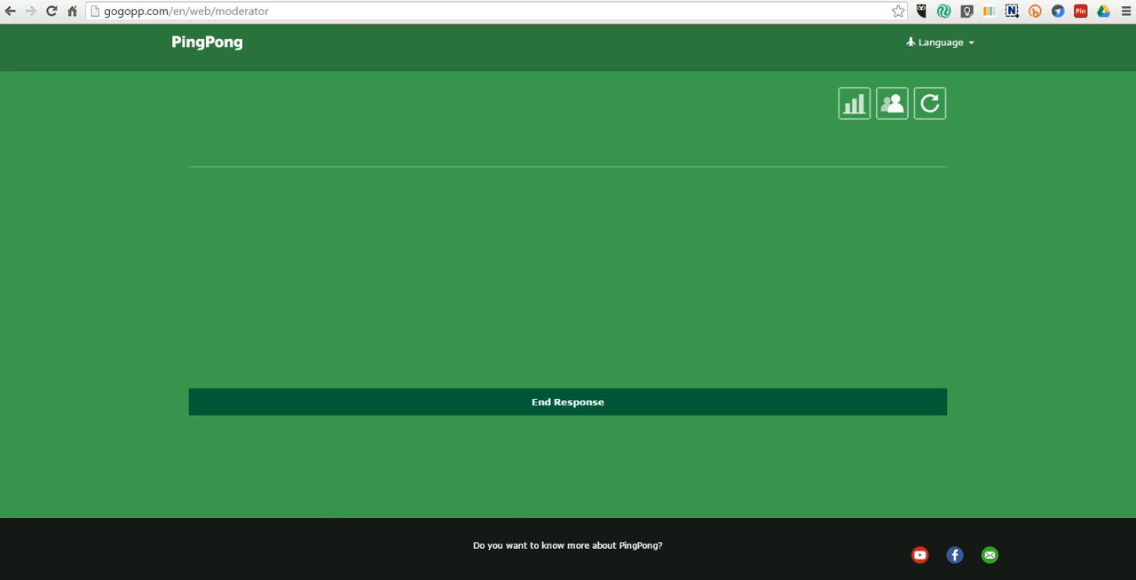
Answer the poll with option B as the guest and return toward the host results.
click(254, 525)
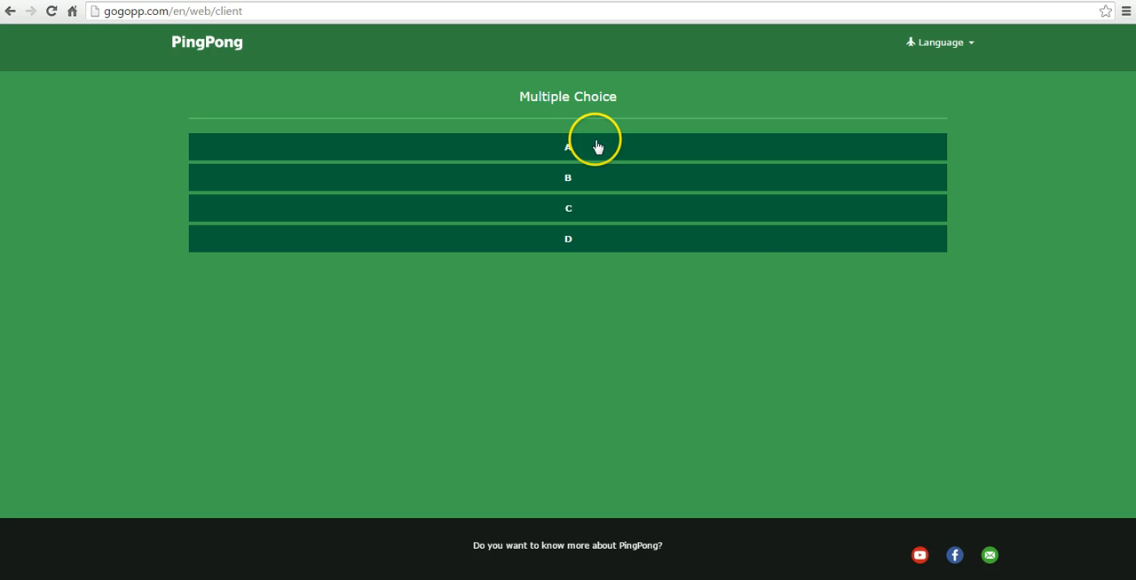
click(596, 153)
click(568, 178)
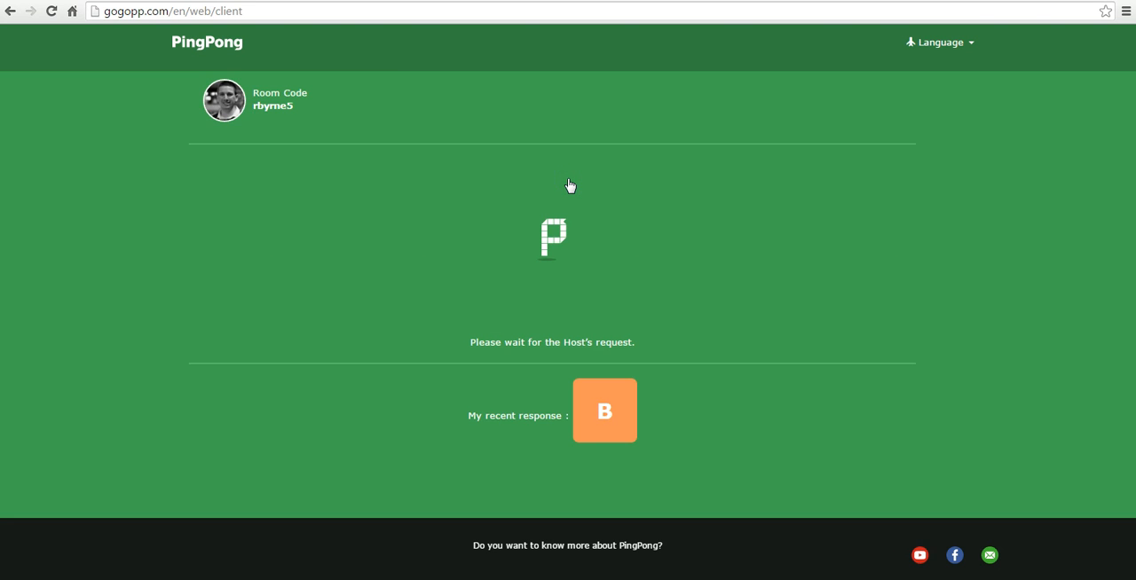
click(572, 207)
click(611, 419)
click(861, 26)
End response collection on the multiple-choice poll showing B at 100%.
click(119, 541)
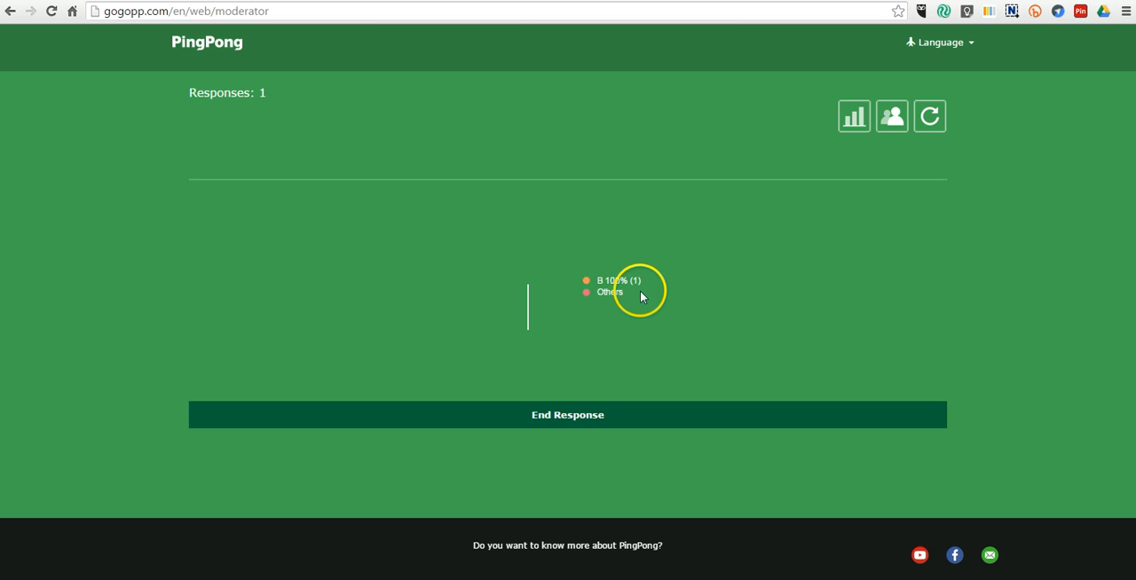
click(579, 415)
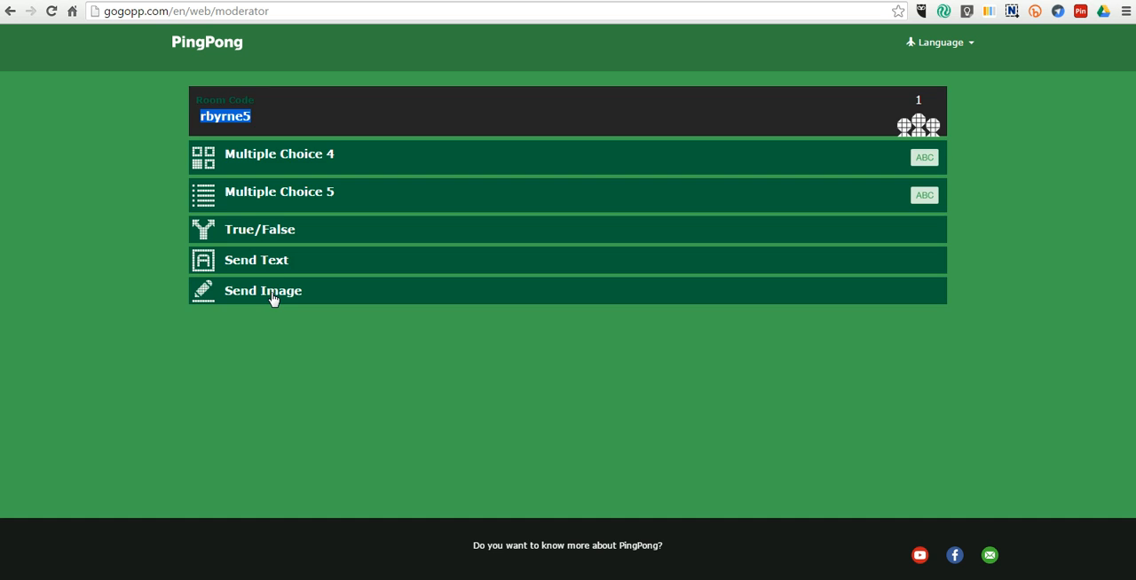
Send an image-drawing request to the room and switch to the guest canvas.
click(273, 300)
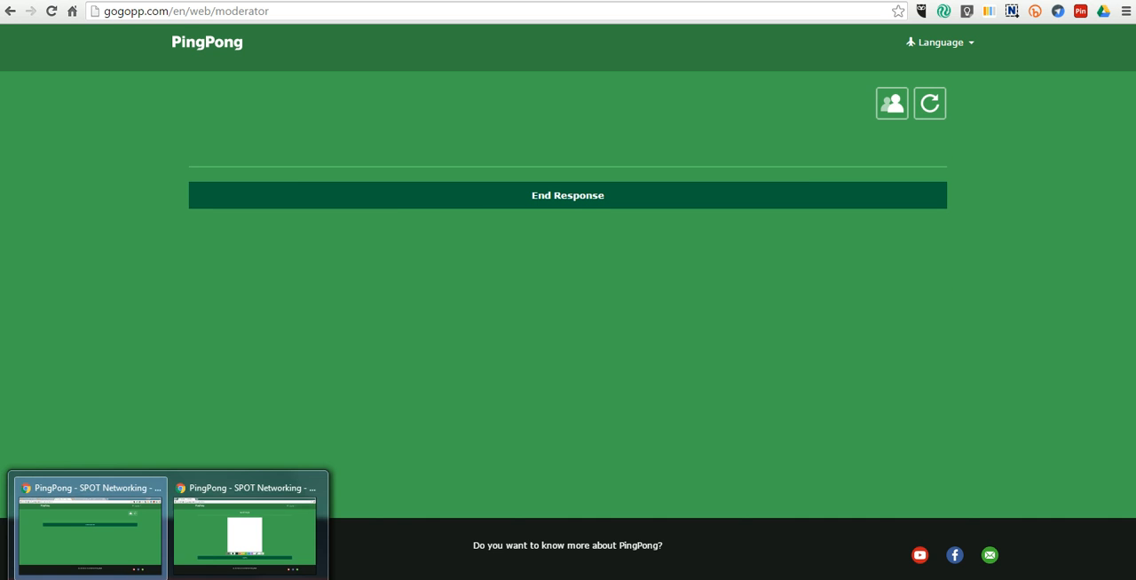
click(211, 551)
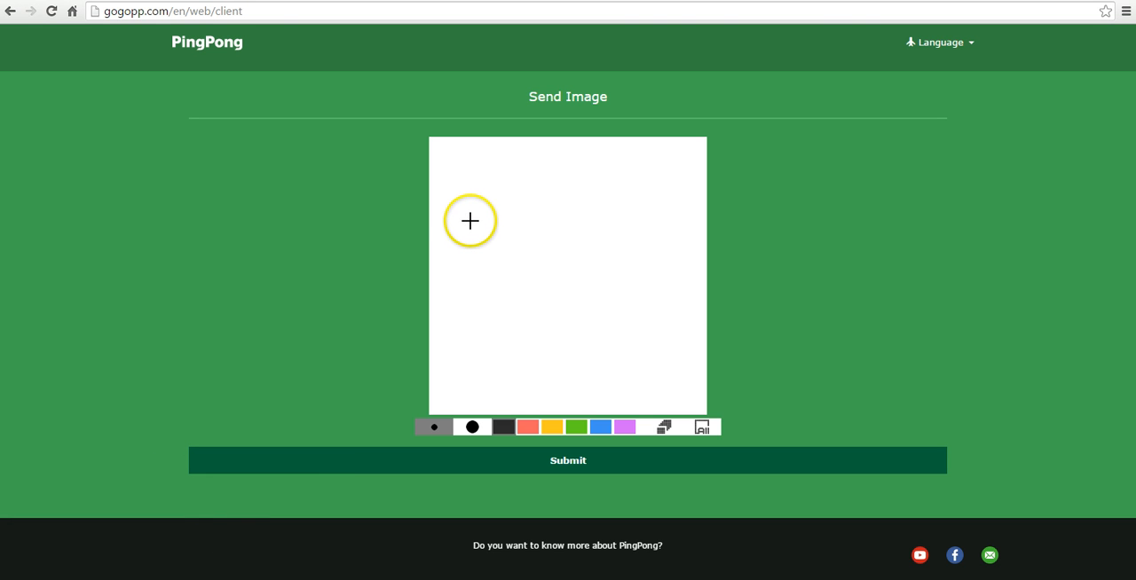
Sketch '2+2=4' on the guest's drawing canvas.
drag(464, 200, 504, 253)
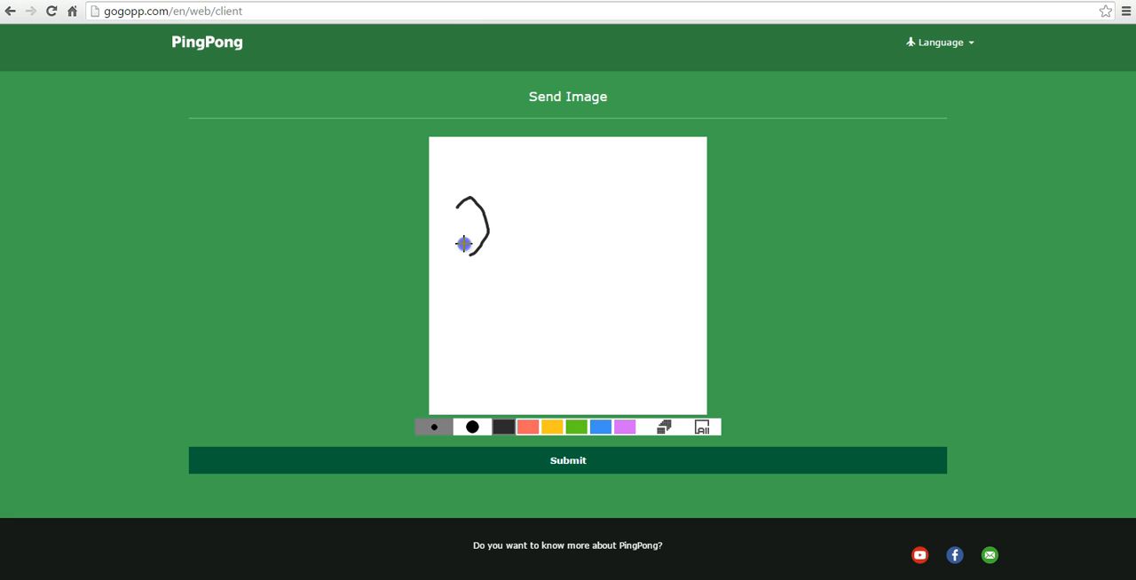
mouse_move(512, 213)
mouse_down()
mouse_move(513, 227)
mouse_move(528, 226)
mouse_move(558, 258)
mouse_move(591, 224)
mouse_move(602, 242)
mouse_up()
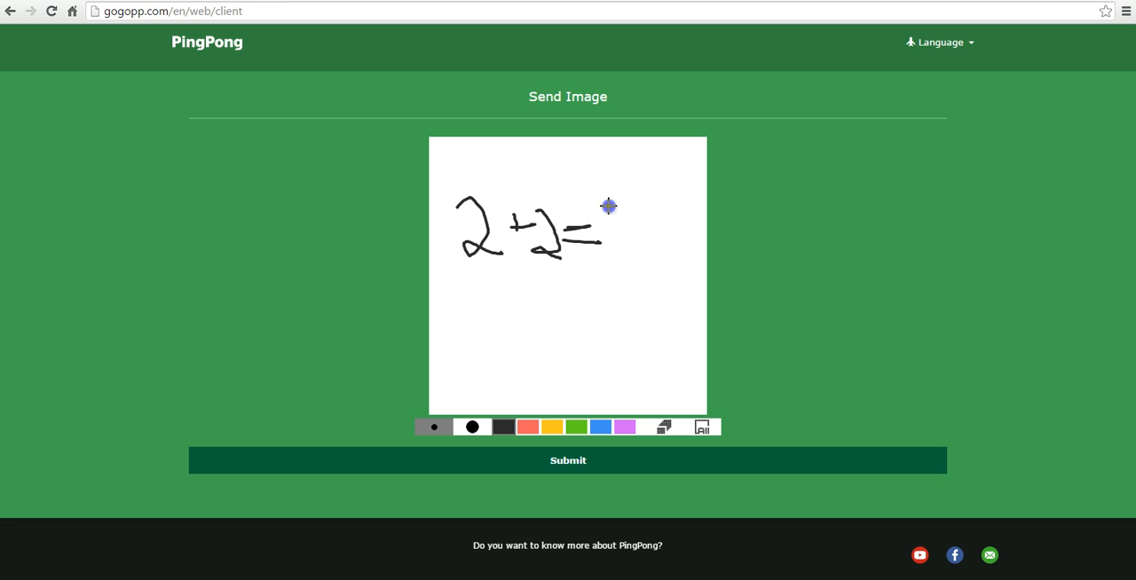
drag(609, 206, 648, 234)
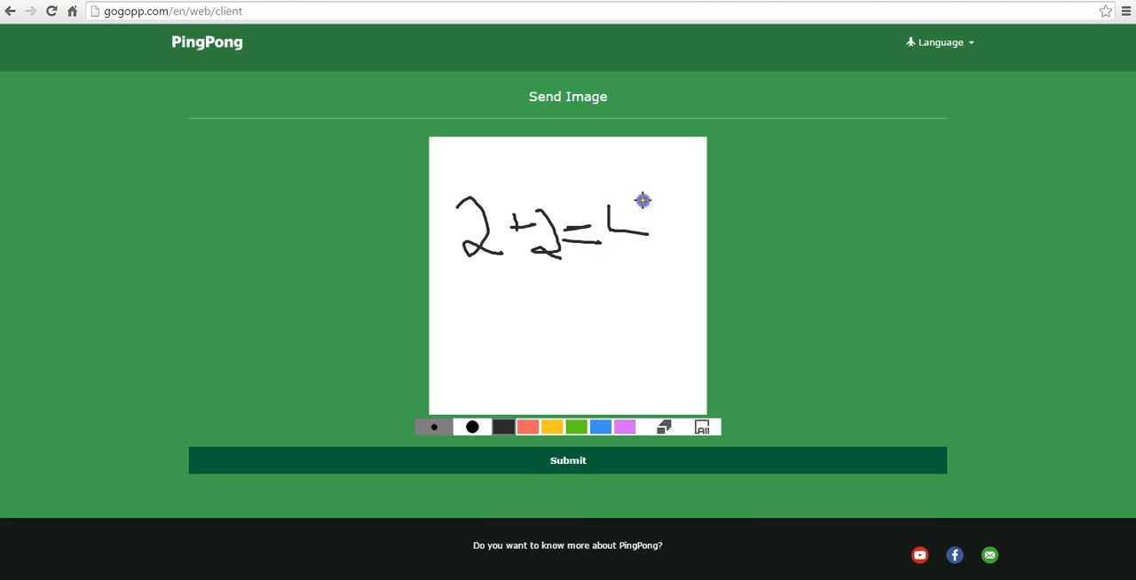
drag(642, 199, 641, 253)
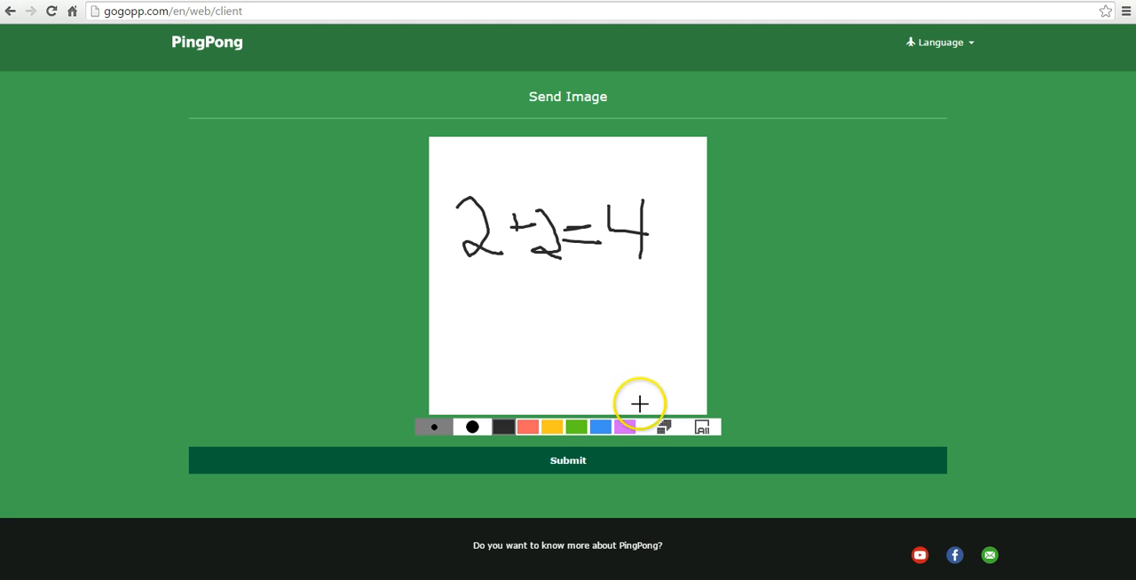
Submit the drawing, view it enlarged as host, and end the image response collection.
click(586, 461)
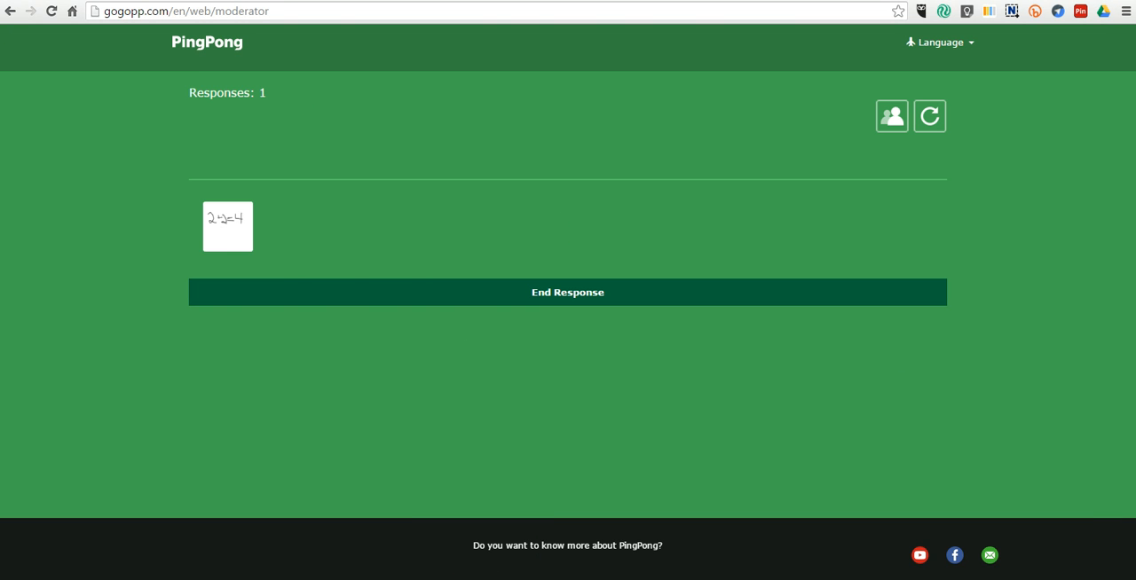
click(229, 244)
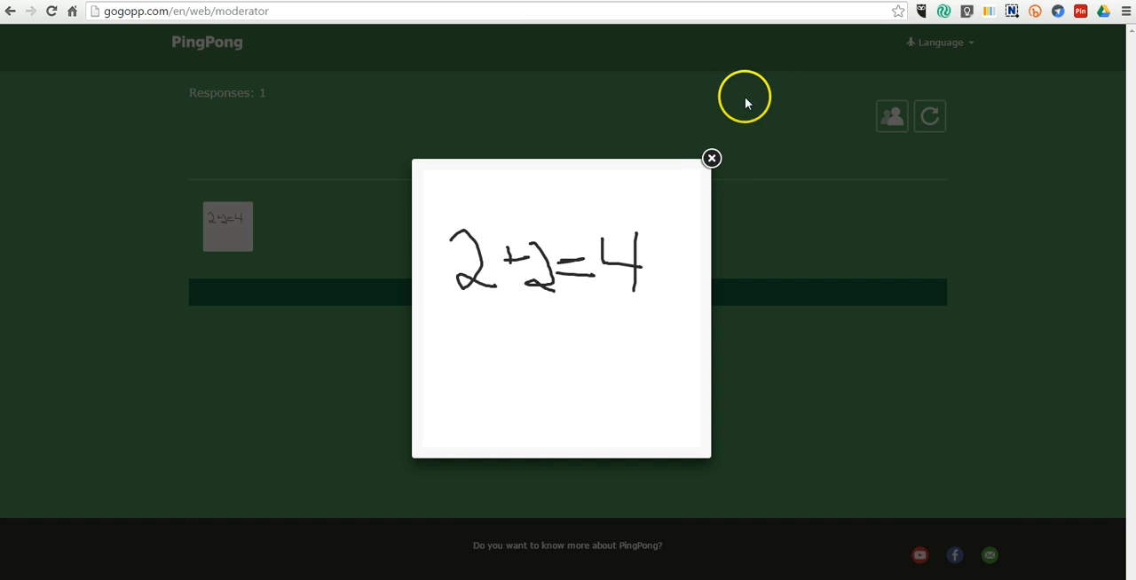
click(711, 158)
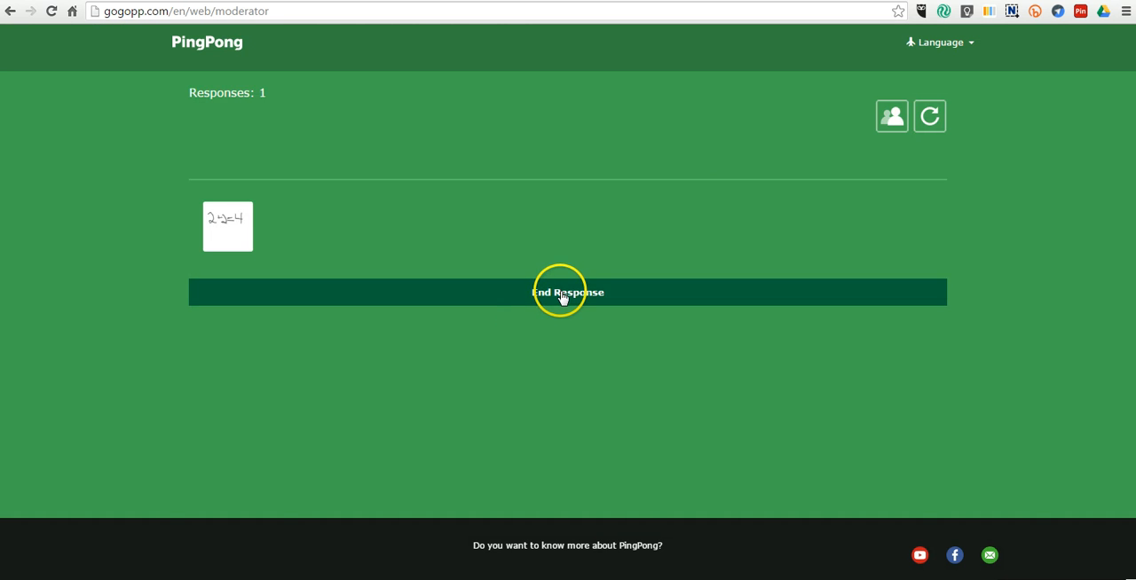
click(564, 292)
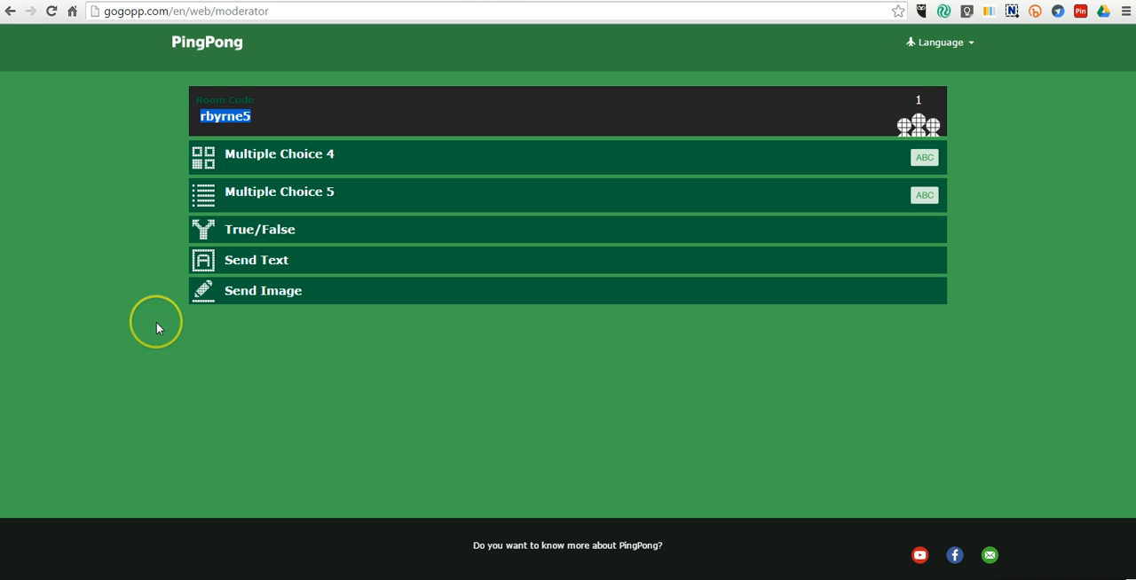